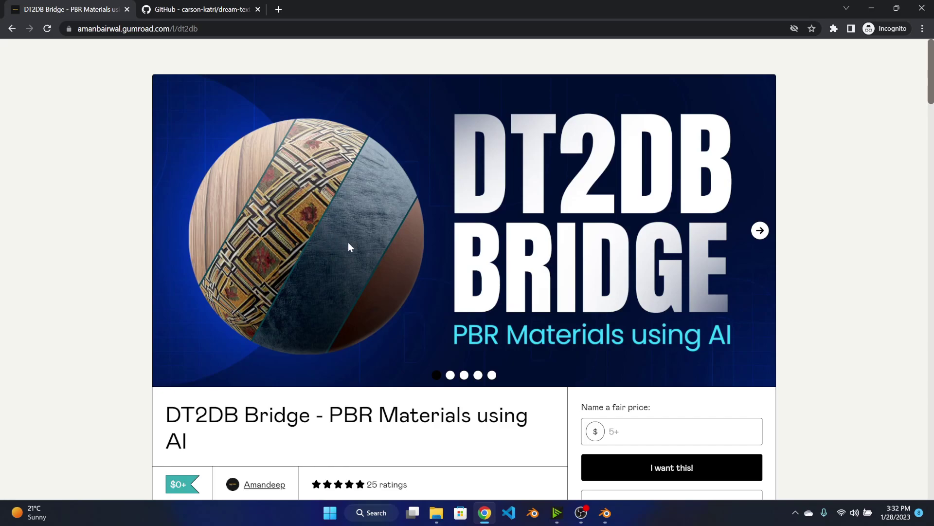
{"action": "left_click", "coordinate": [436, 512]}
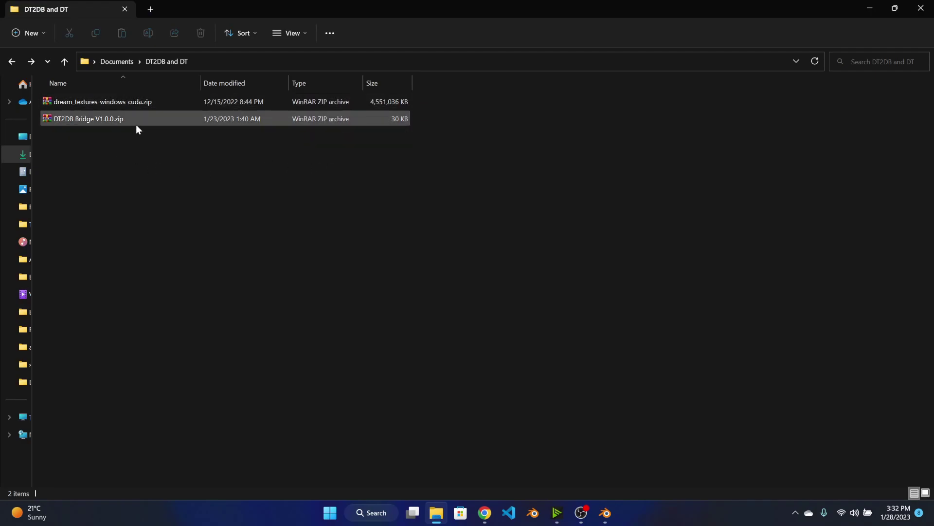
{"action": "left_click", "coordinate": [95, 122]}
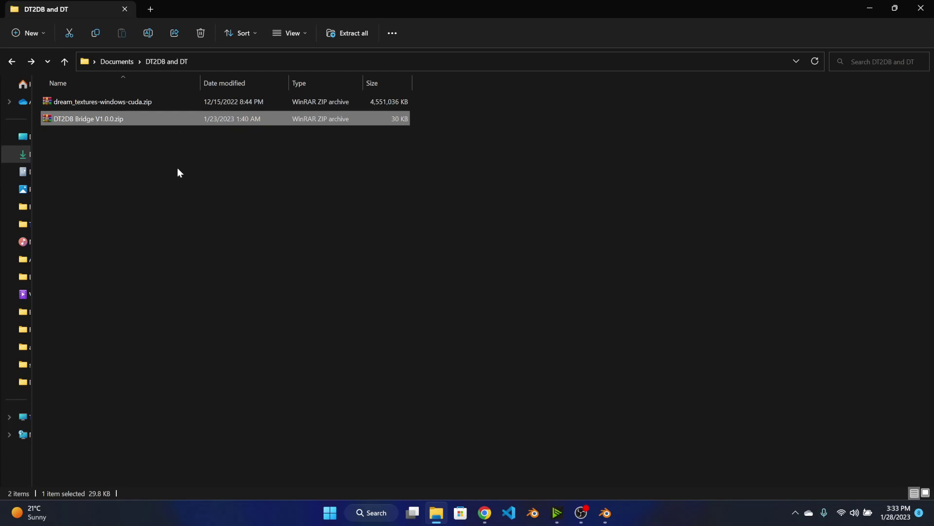
{"action": "left_click", "coordinate": [92, 103]}
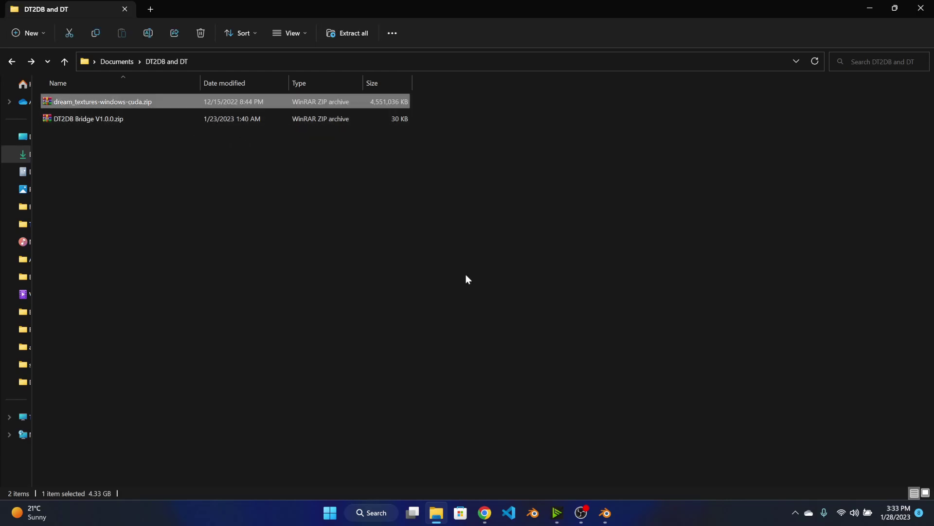
Open the latest dream-textures release (v0.0.9), expand its Windows install options, then switch to Blender.
{"action": "left_click", "coordinate": [485, 513]}
{"action": "left_click", "coordinate": [200, 9]}
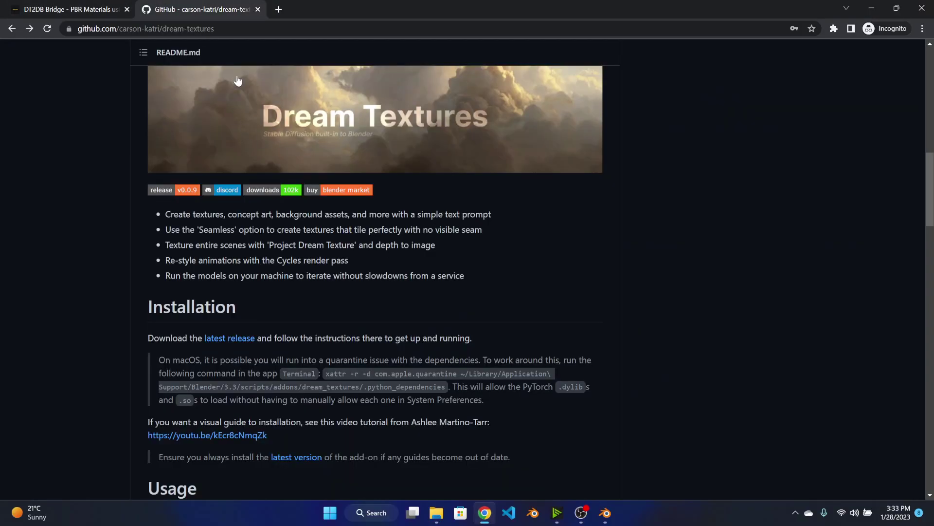
{"action": "left_click", "coordinate": [238, 339]}
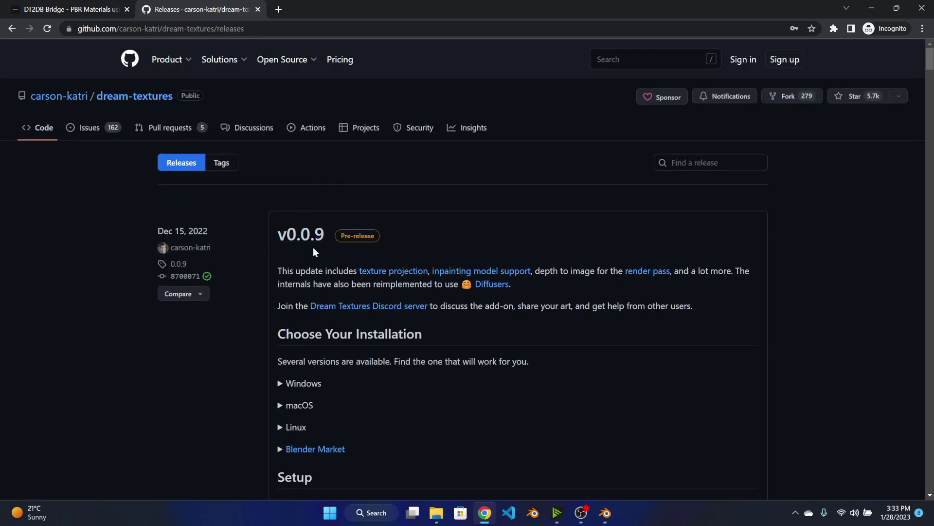
{"action": "scroll", "coordinate": [371, 316], "scroll_direction": "down", "scroll_amount": 5}
{"action": "left_click", "coordinate": [299, 164]}
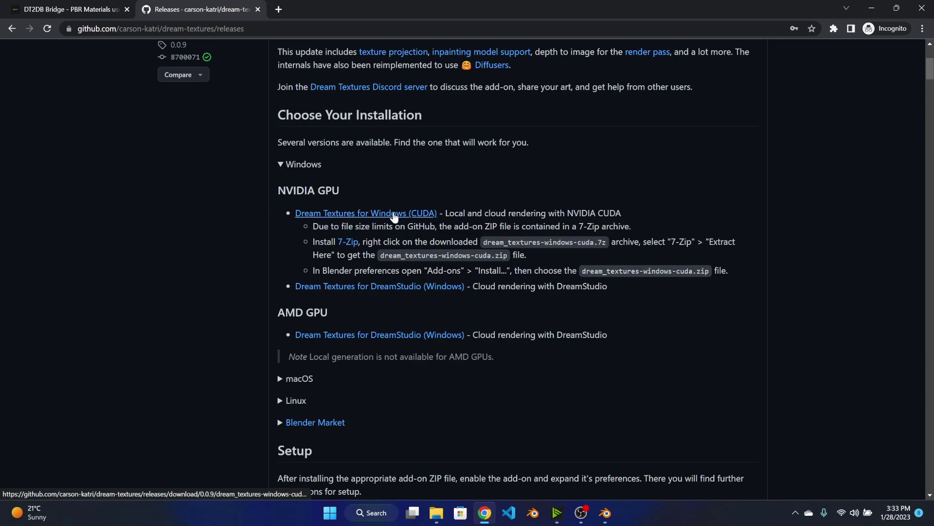
{"action": "left_click", "coordinate": [436, 512]}
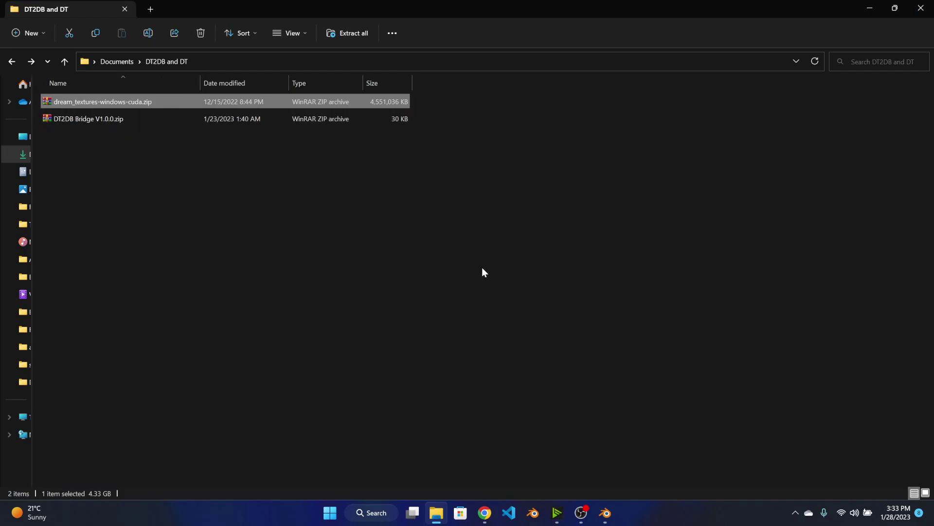
{"action": "left_click", "coordinate": [605, 513]}
Install the DT2DB Bridge V1.0.0.zip add-on from Preferences > Add-ons.
{"action": "left_click", "coordinate": [42, 19]}
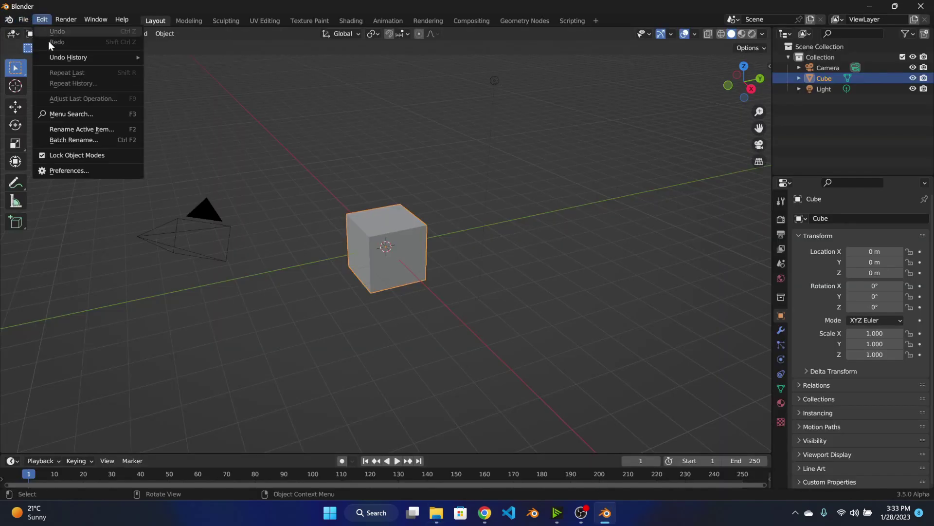
{"action": "left_click", "coordinate": [72, 171]}
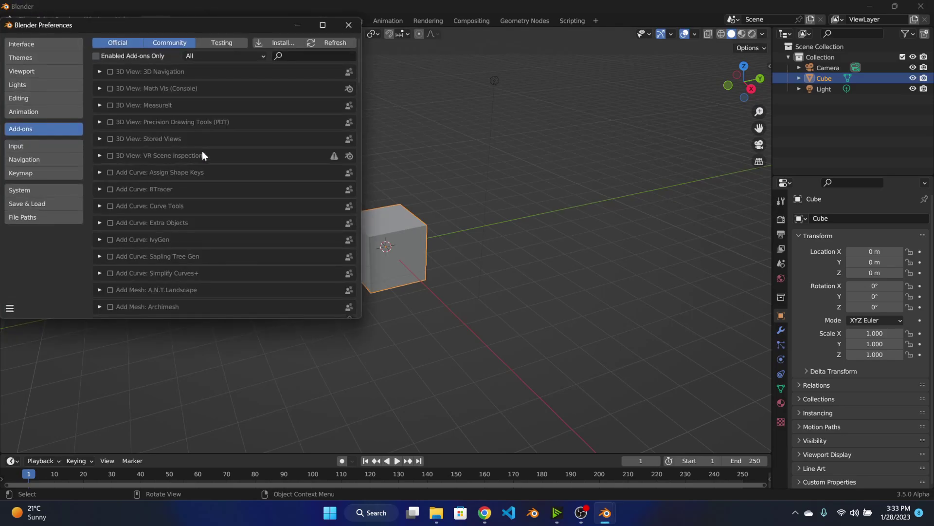
{"action": "left_click", "coordinate": [279, 46]}
{"action": "double_click", "coordinate": [171, 73]}
{"action": "double_click", "coordinate": [184, 66]}
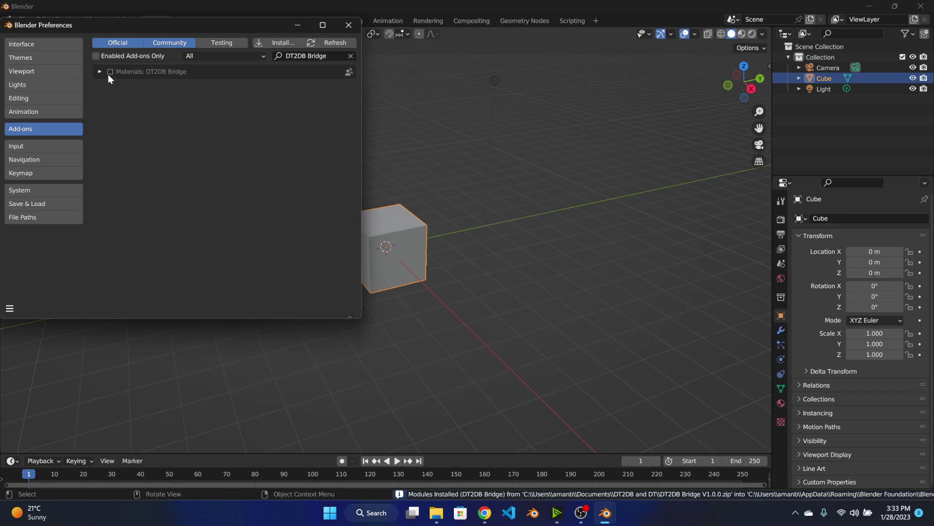
Enable DT2DB Bridge and use its Install Deep Bump option to add DeepBump.
{"action": "left_click", "coordinate": [110, 71]}
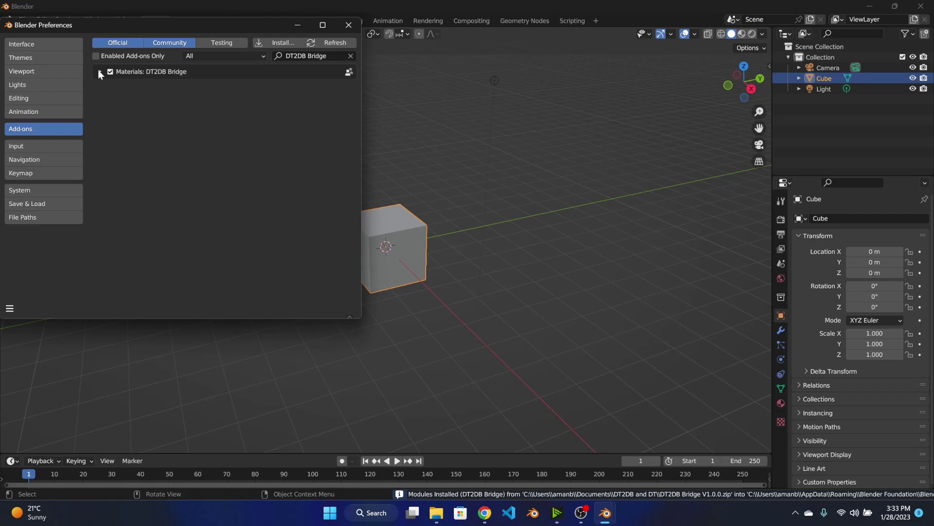
{"action": "left_click", "coordinate": [99, 71]}
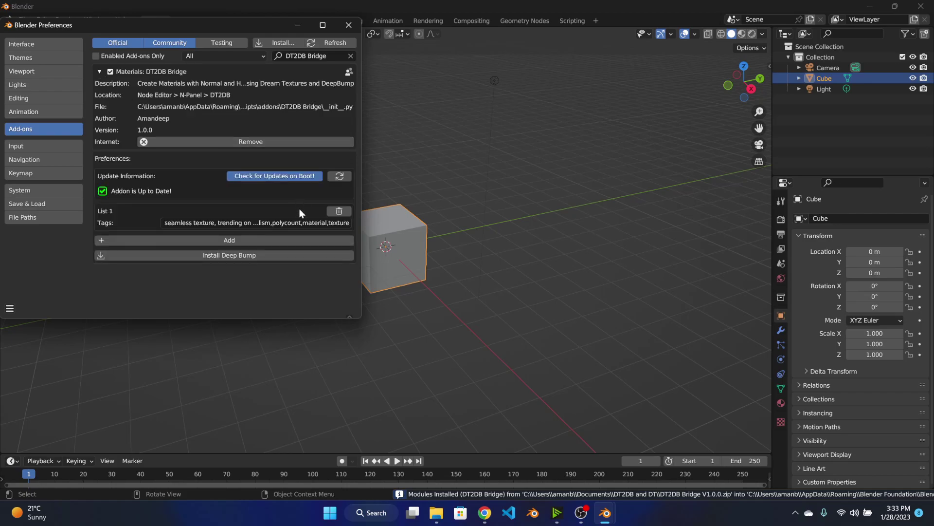
{"action": "left_click", "coordinate": [231, 257]}
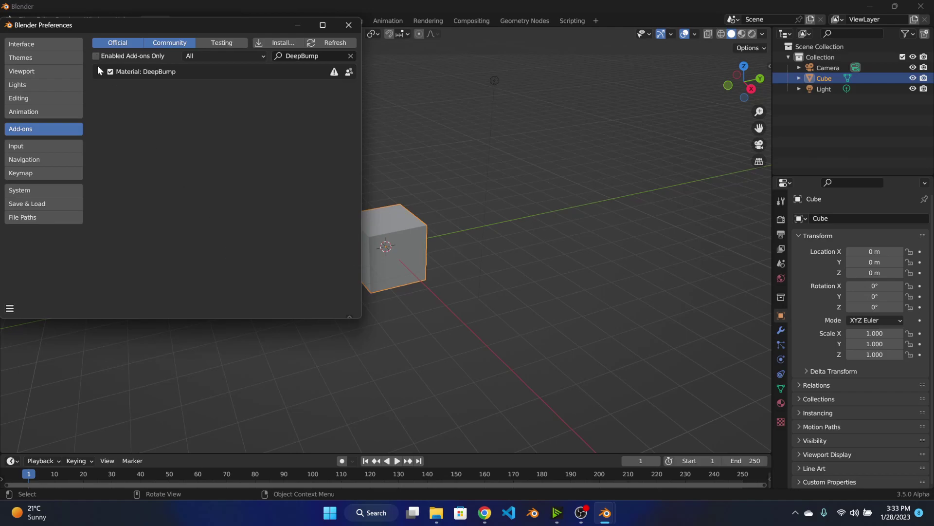
Install the required dependencies for the Material: DeepBump 4.0.0 add-on.
{"action": "left_click", "coordinate": [99, 72]}
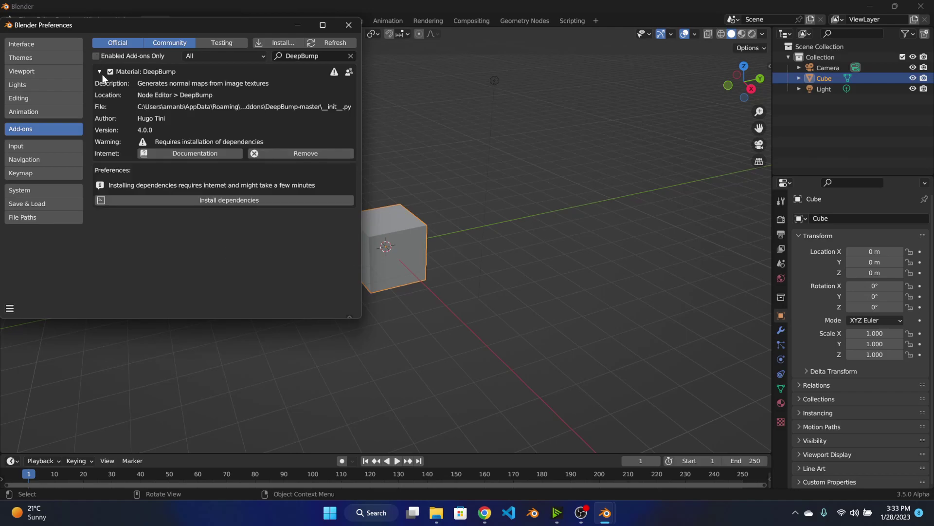
{"action": "left_click", "coordinate": [225, 202]}
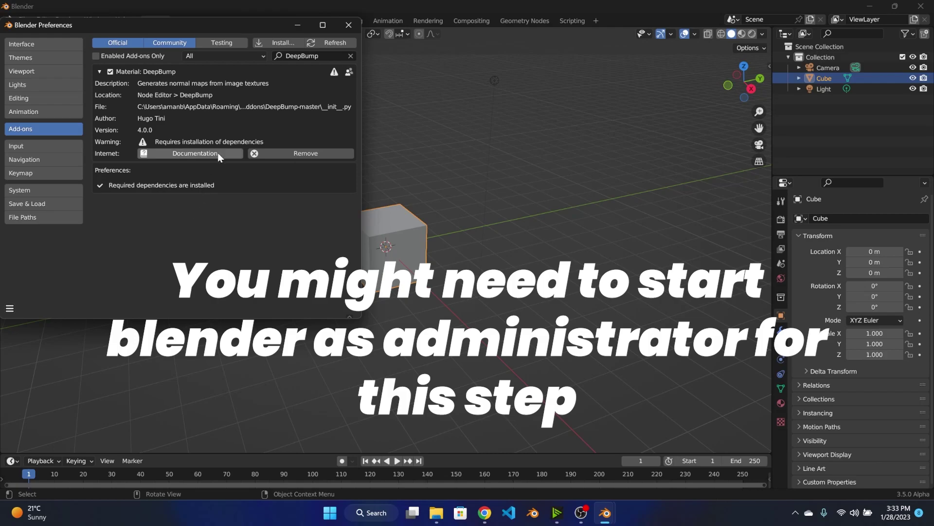
Install the Dream Textures add-on from dream_textures-windows-cuda.zip.
{"action": "left_click", "coordinate": [302, 56]}
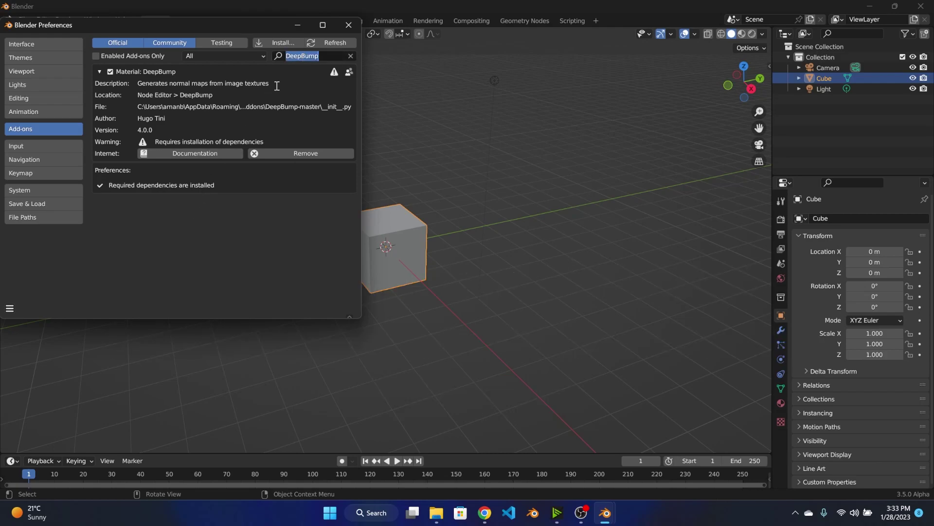
{"action": "left_click", "coordinate": [274, 43]}
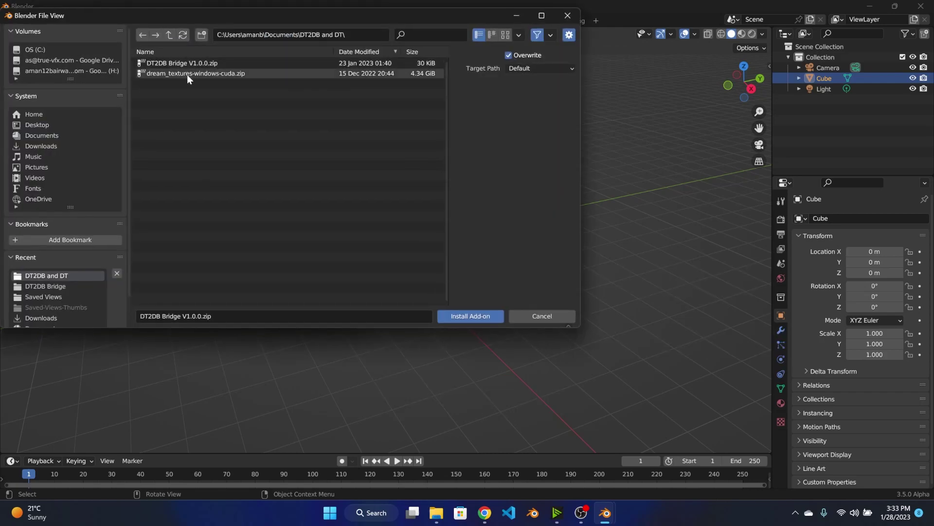
{"action": "double_click", "coordinate": [188, 76]}
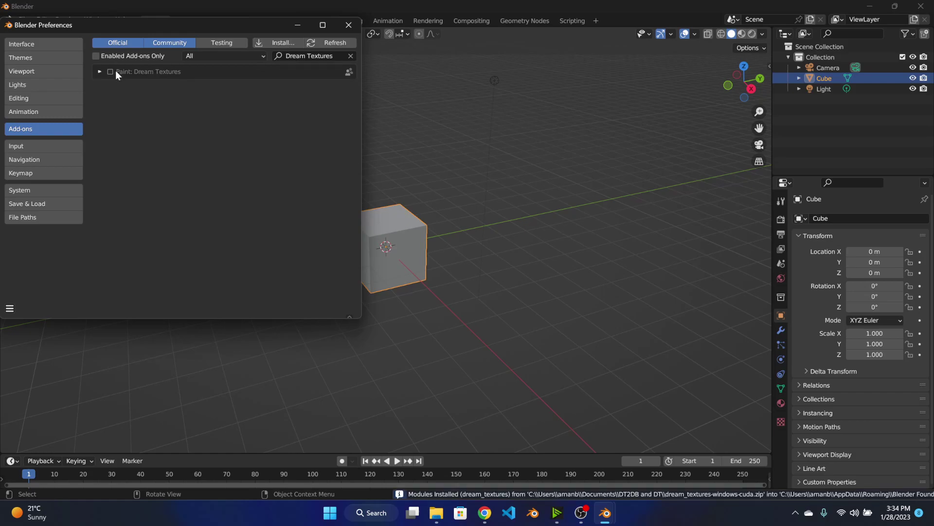
Search Hugging Face for stable diffusion models in the Dream Textures preferences.
{"action": "left_click", "coordinate": [100, 72]}
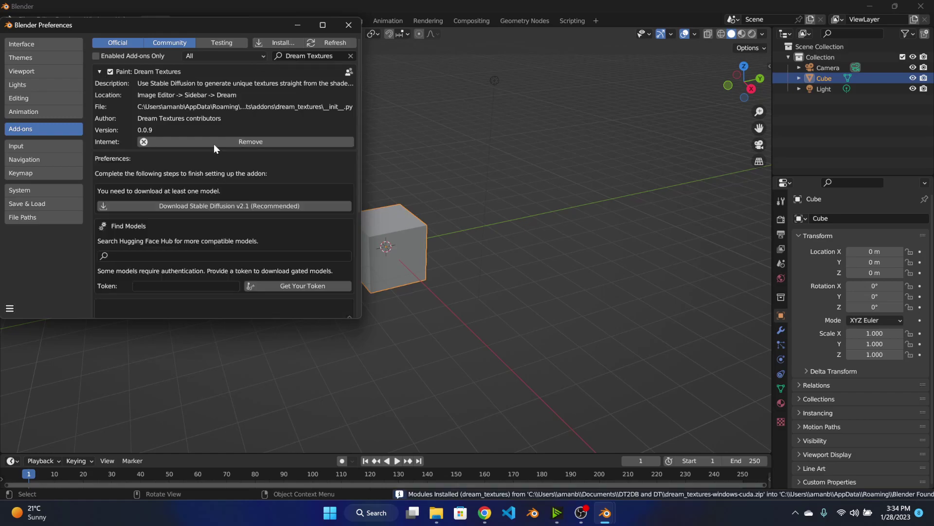
{"action": "scroll", "coordinate": [248, 210], "scroll_direction": "down", "scroll_amount": 2}
{"action": "scroll", "coordinate": [210, 228], "scroll_direction": "down", "scroll_amount": 2}
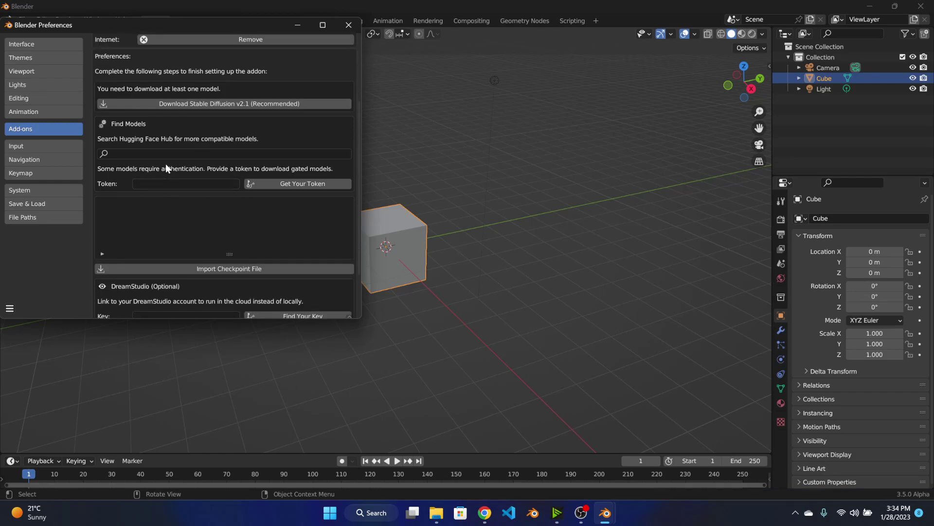
{"action": "left_click", "coordinate": [158, 153]}
{"action": "type", "text": "stable diffusion"}
{"action": "key", "text": "Return"}
Select and download the CompVis/stable-diffusion-v1-4 model.
{"action": "scroll", "coordinate": [215, 154], "scroll_direction": "up", "scroll_amount": 3}
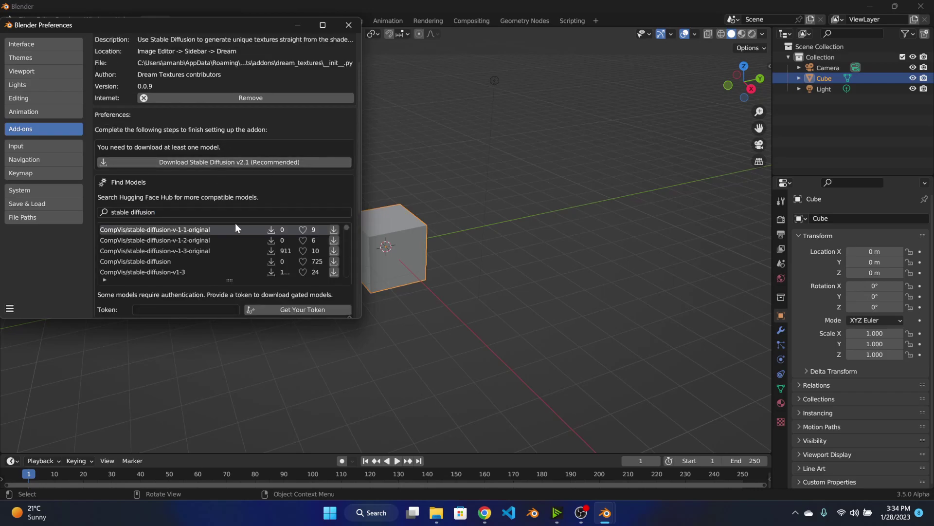
{"action": "scroll", "coordinate": [212, 251], "scroll_direction": "down", "scroll_amount": 5}
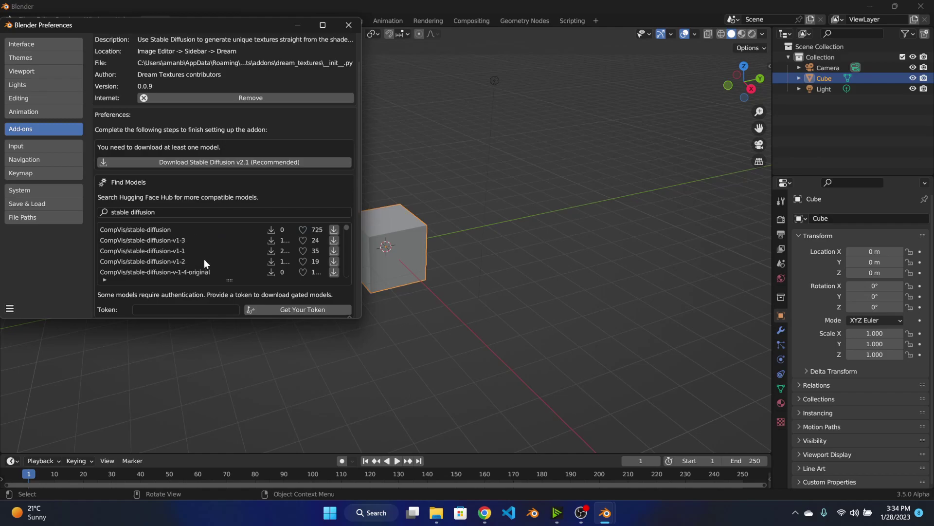
{"action": "left_click", "coordinate": [176, 262]}
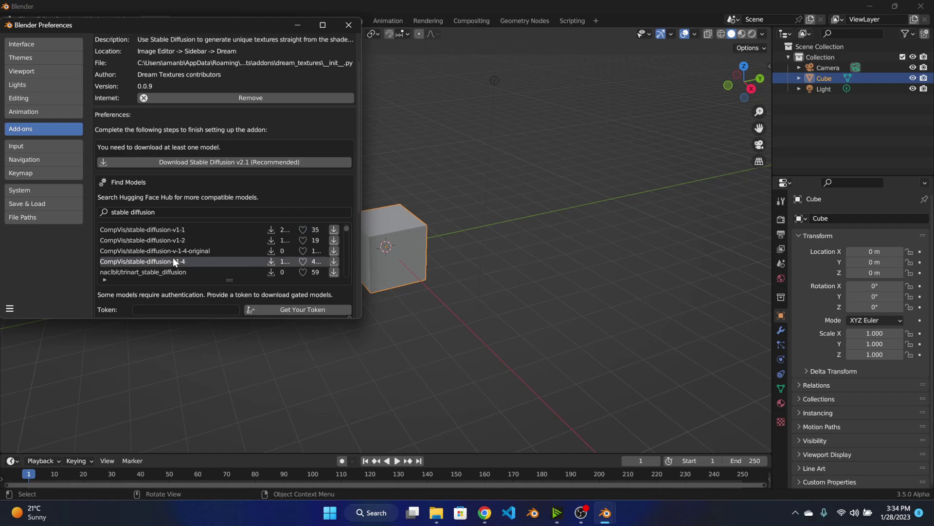
{"action": "left_click", "coordinate": [334, 262]}
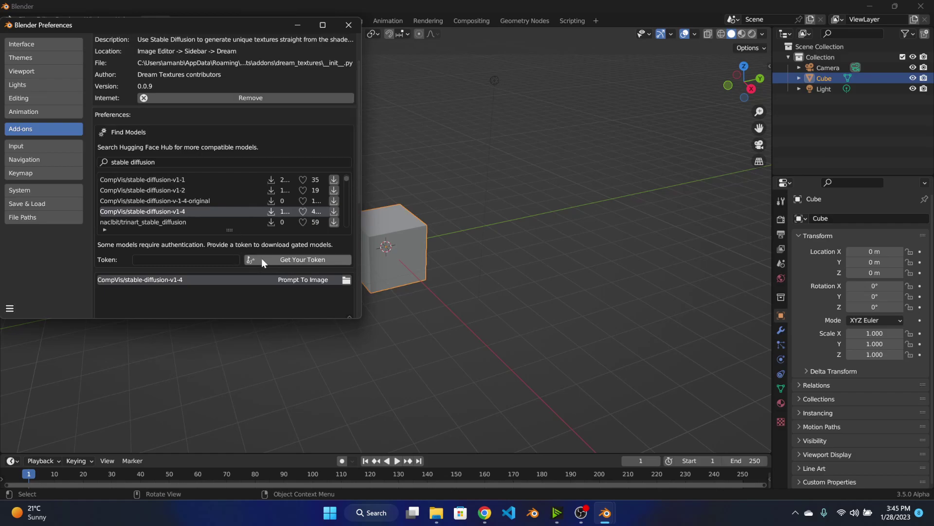
Close Preferences and switch the viewport to Rendered shading.
{"action": "scroll", "coordinate": [246, 260], "scroll_direction": "down", "scroll_amount": 2}
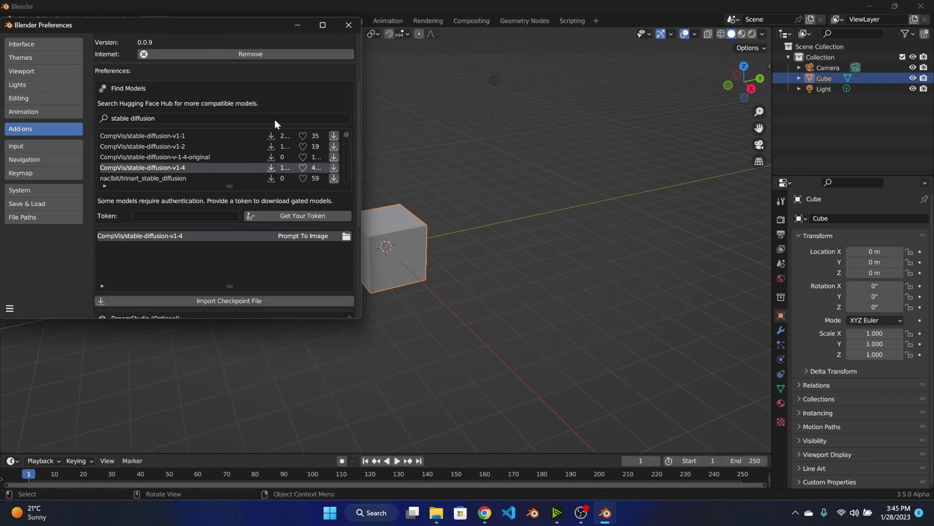
{"action": "left_click", "coordinate": [348, 25]}
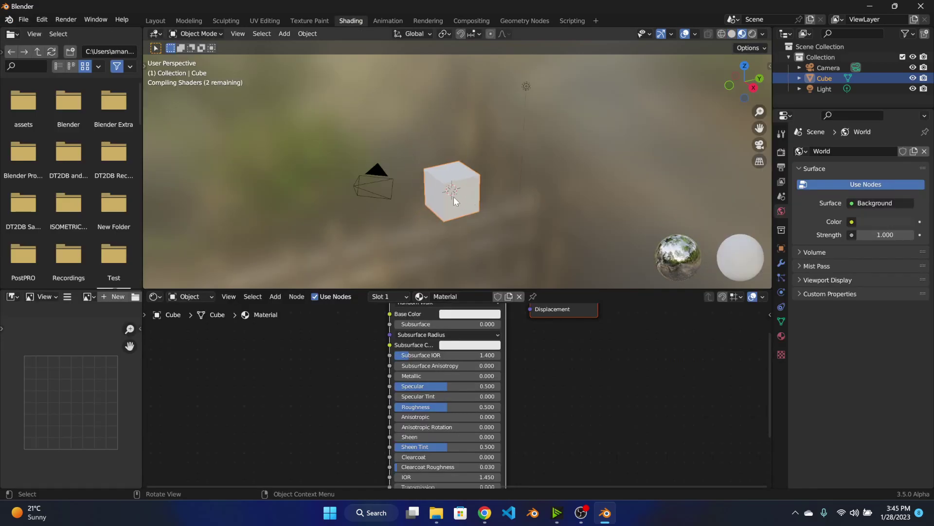
{"action": "key", "text": "z"}
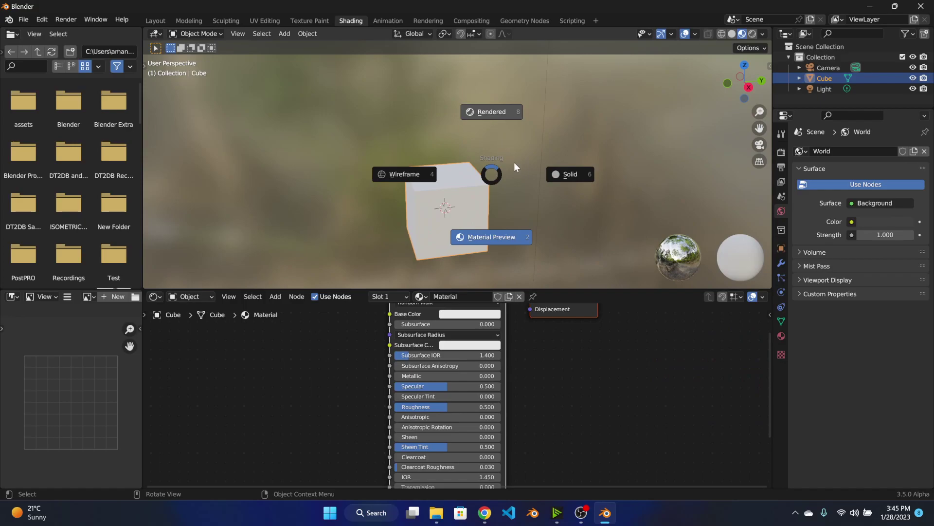
{"action": "left_click", "coordinate": [492, 112]}
{"action": "scroll", "coordinate": [584, 404], "scroll_direction": "down", "scroll_amount": 2}
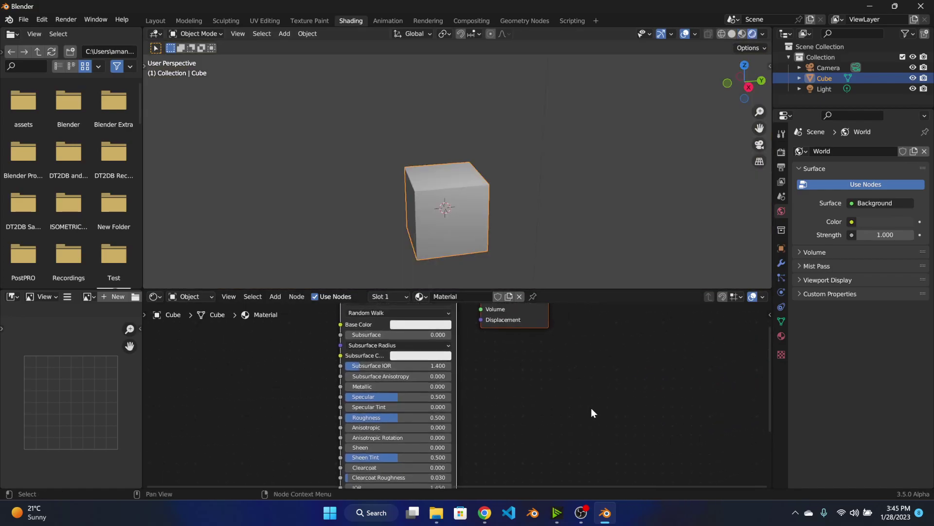
Show the DT2DB tab in the node editor sidebar and widen the panel.
{"action": "key", "text": "n"}
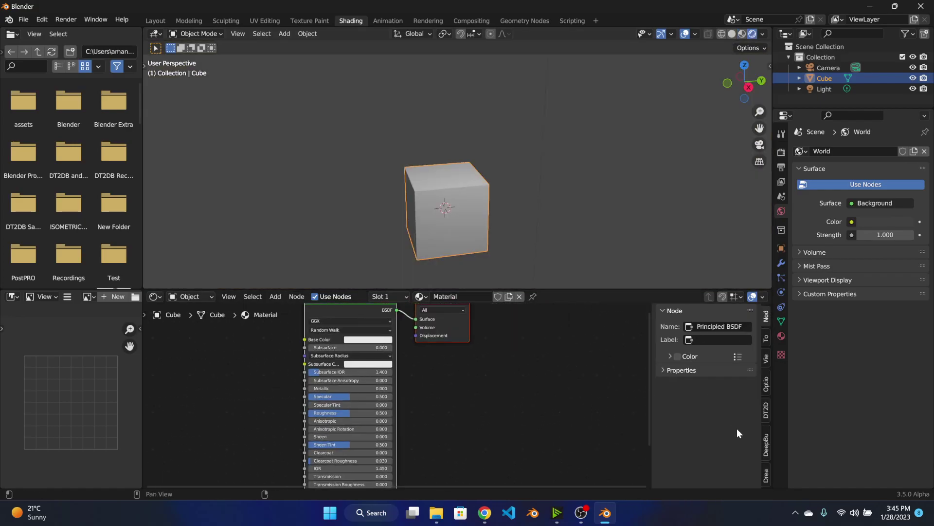
{"action": "left_click", "coordinate": [766, 413]}
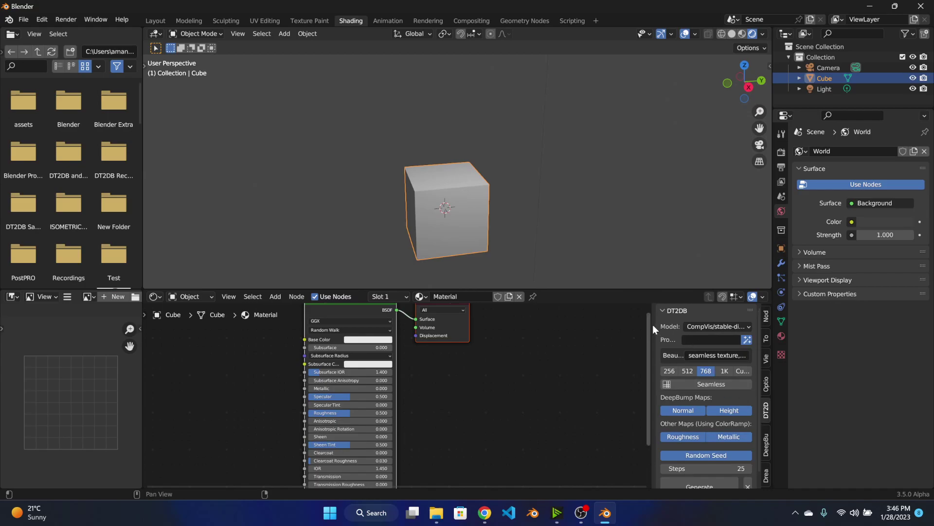
{"action": "left_click_drag", "start_coordinate": [651, 324], "coordinate": [602, 326]}
Set the prompt to 'wood floor' plus the parquet suggestion and enable Seamless.
{"action": "left_click", "coordinate": [662, 339]}
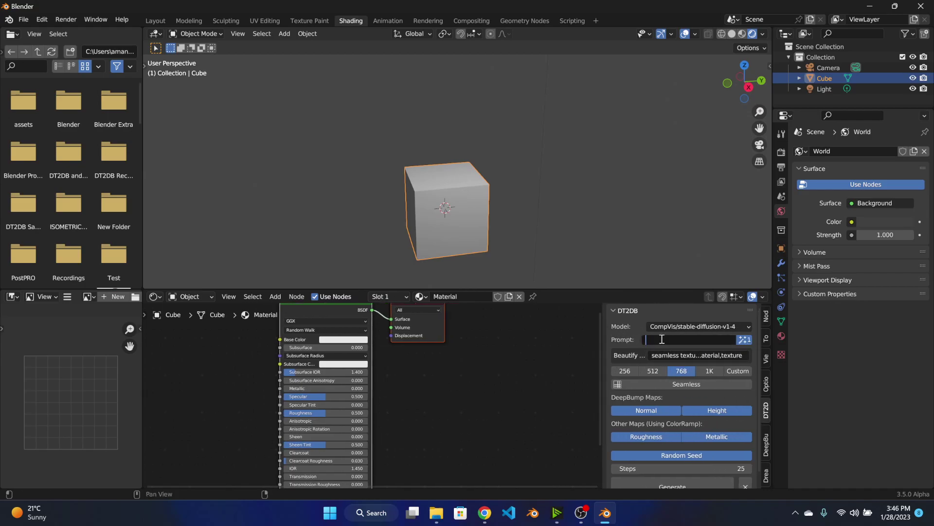
{"action": "type", "text": "wood floor"}
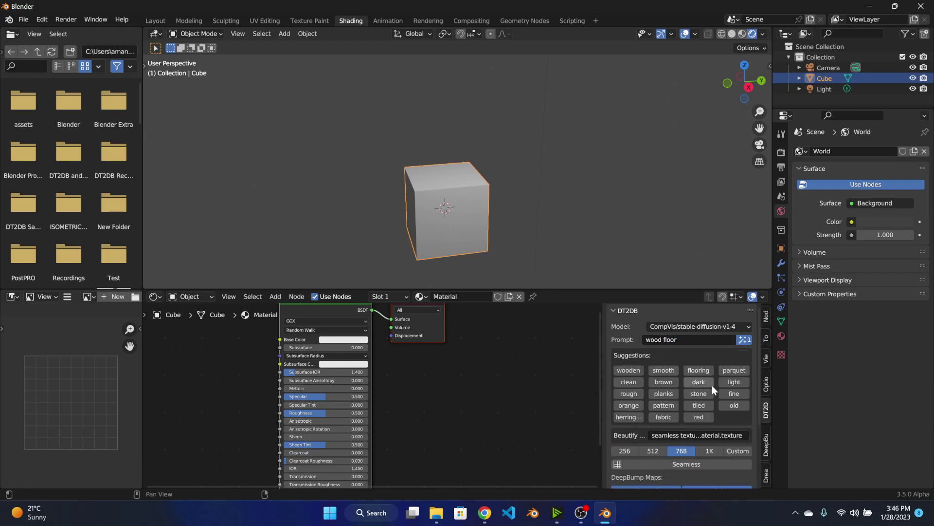
{"action": "left_click", "coordinate": [735, 374]}
{"action": "scroll", "coordinate": [700, 365], "scroll_direction": "down", "scroll_amount": 3}
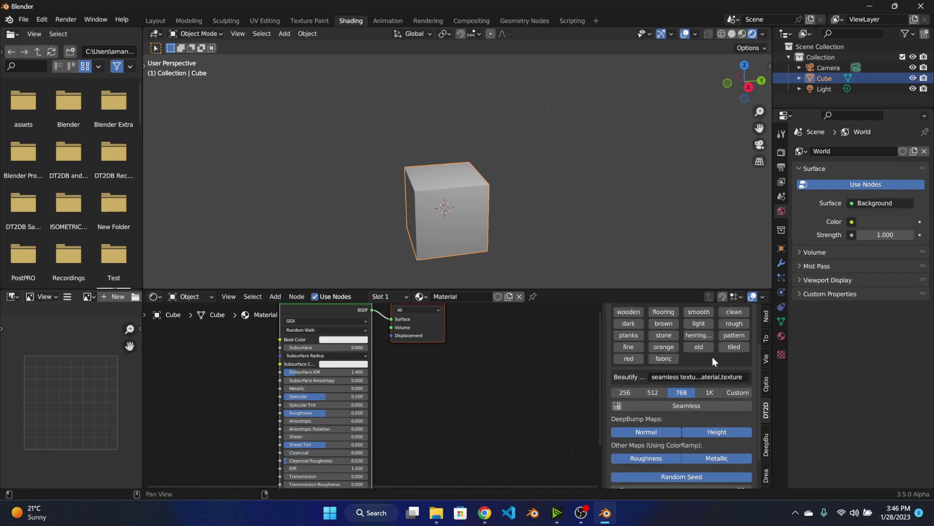
{"action": "left_click", "coordinate": [688, 406]}
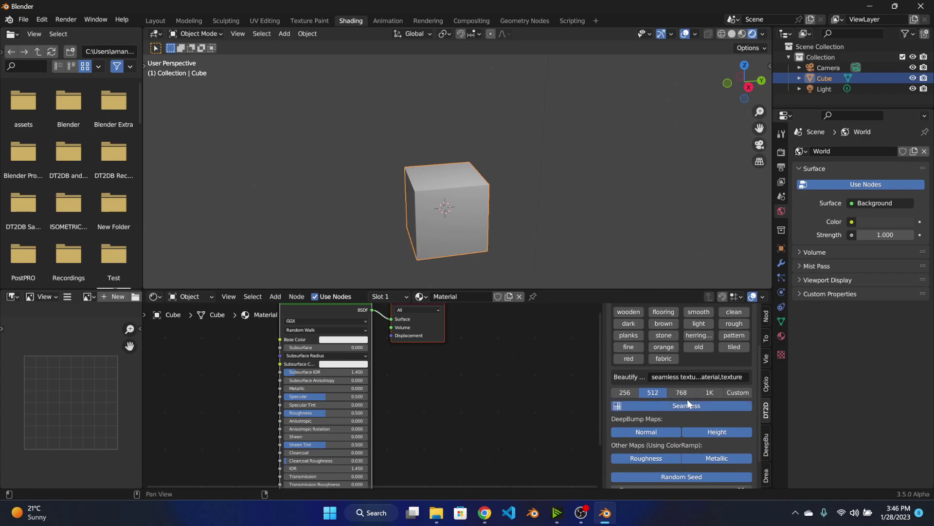
{"action": "scroll", "coordinate": [700, 389], "scroll_direction": "down", "scroll_amount": 2}
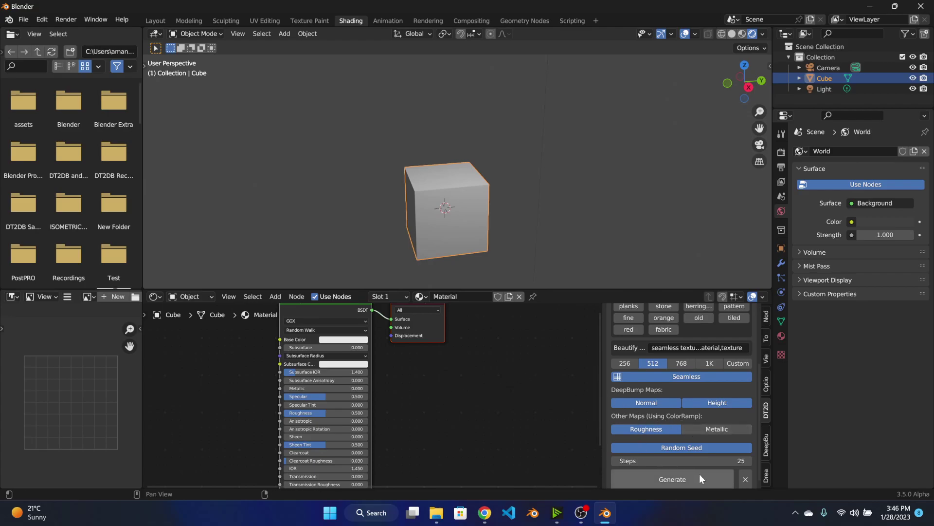
{"action": "scroll", "coordinate": [444, 379], "scroll_direction": "down", "scroll_amount": 1}
Generate the wood floor texture with its DeepBump maps wired into the cube's material.
{"action": "left_click", "coordinate": [648, 475]}
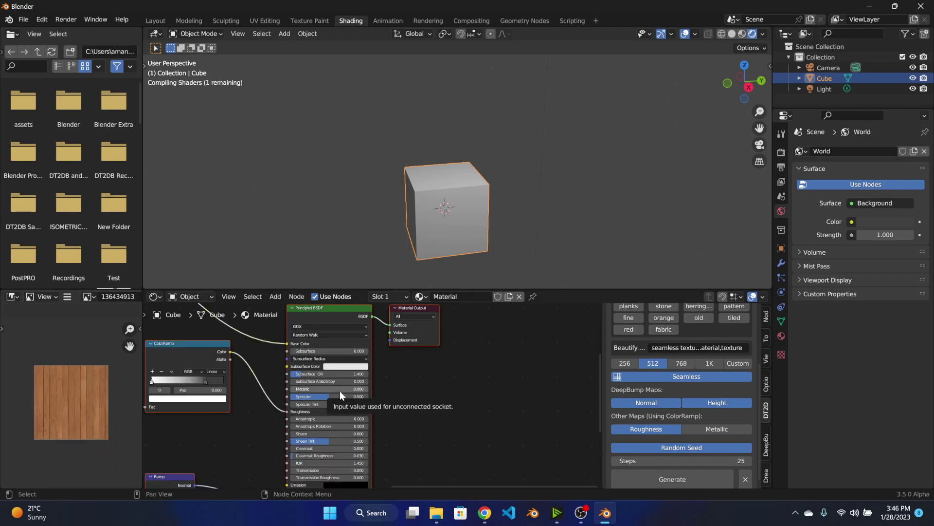
Orbit and zoom onto the textured cube and pan the node editor to the generated nodes.
{"action": "scroll", "coordinate": [477, 207], "scroll_direction": "up", "scroll_amount": 2}
{"action": "middle_click_drag", "start_coordinate": [435, 182], "coordinate": [514, 224]}
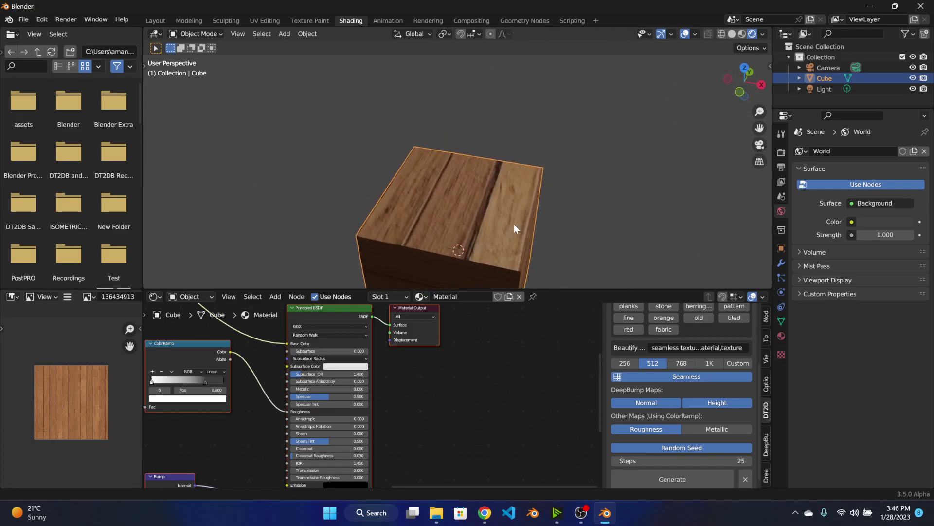
{"action": "scroll", "coordinate": [514, 224], "scroll_direction": "up", "scroll_amount": 2}
{"action": "middle_click_drag", "start_coordinate": [161, 370], "coordinate": [433, 364]}
{"action": "scroll", "coordinate": [433, 363], "scroll_direction": "up", "scroll_amount": 1}
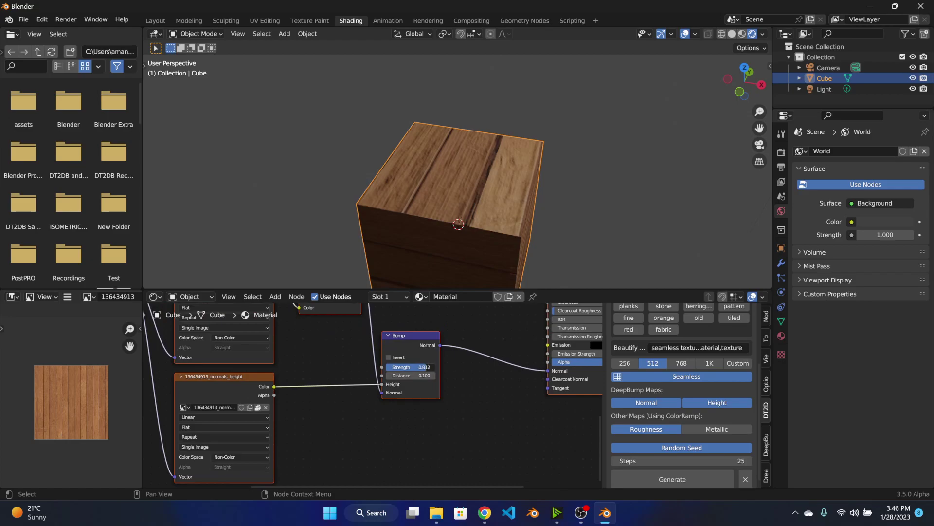
Try a Bump Strength of 0.608, then restore it to 1.000.
{"action": "mouse_move", "coordinate": [422, 369]}
{"action": "left_mouse_down"}
{"action": "mouse_move", "coordinate": [411, 369]}
{"action": "mouse_move", "coordinate": [436, 368]}
{"action": "left_mouse_up"}
{"action": "middle_click_drag", "start_coordinate": [432, 277], "coordinate": [390, 378]}
{"action": "scroll", "coordinate": [390, 377], "scroll_direction": "right", "scroll_amount": 5, "text": "ctrl"}
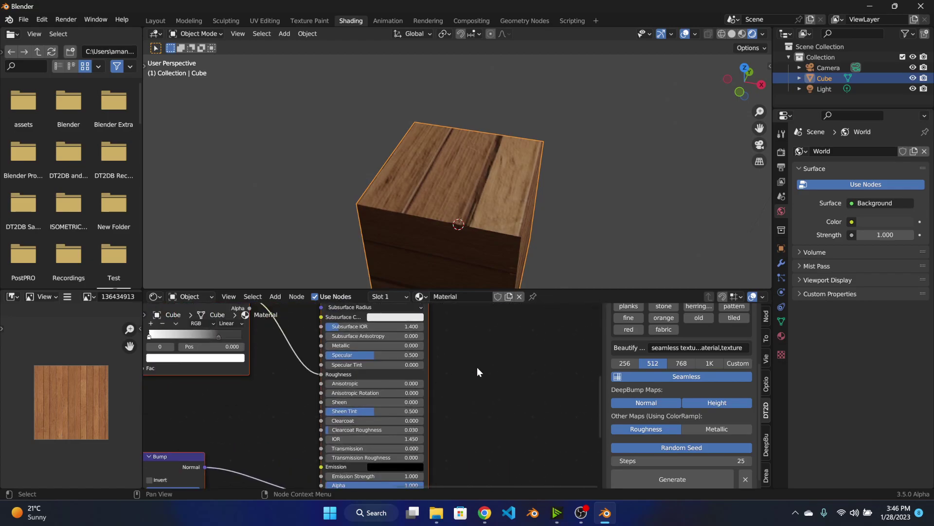
{"action": "scroll", "coordinate": [366, 375], "scroll_direction": "left", "scroll_amount": 3, "text": "ctrl"}
{"action": "scroll", "coordinate": [389, 359], "scroll_direction": "up", "scroll_amount": 2}
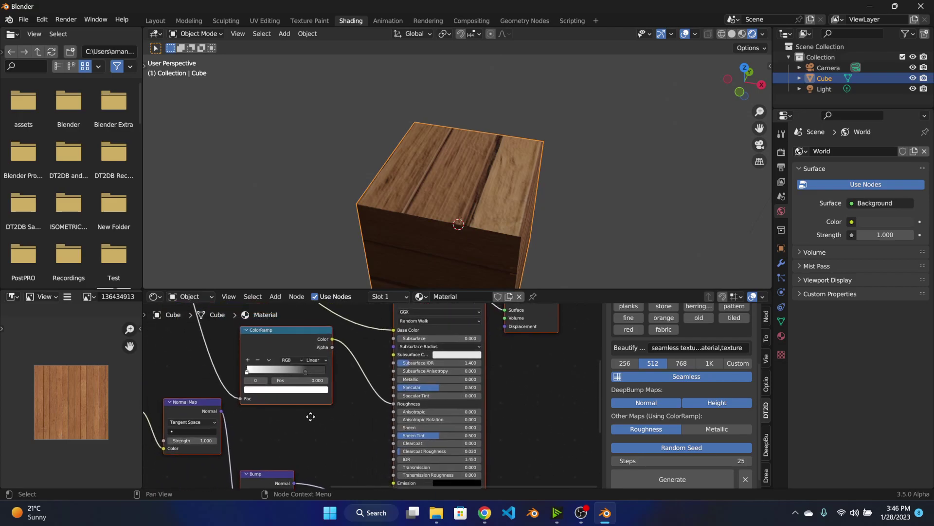
{"action": "scroll", "coordinate": [384, 390], "scroll_direction": "down", "scroll_amount": 1}
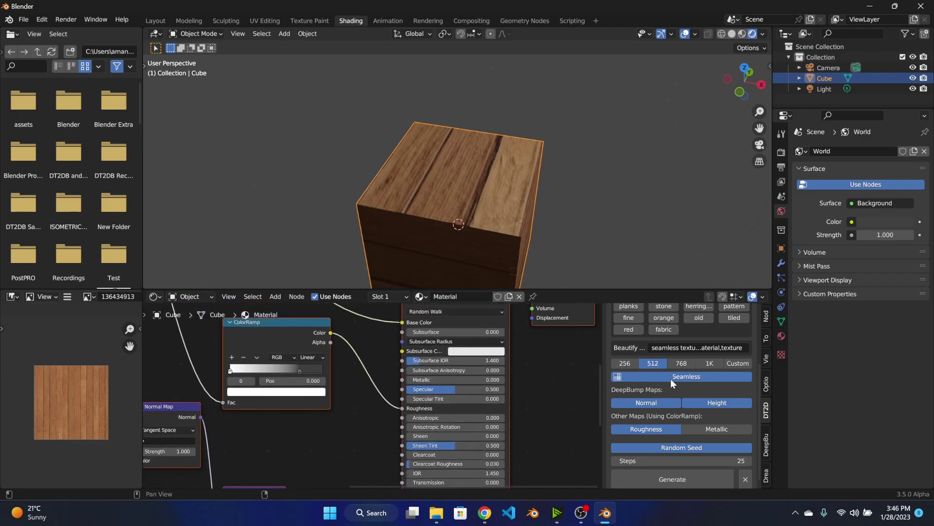